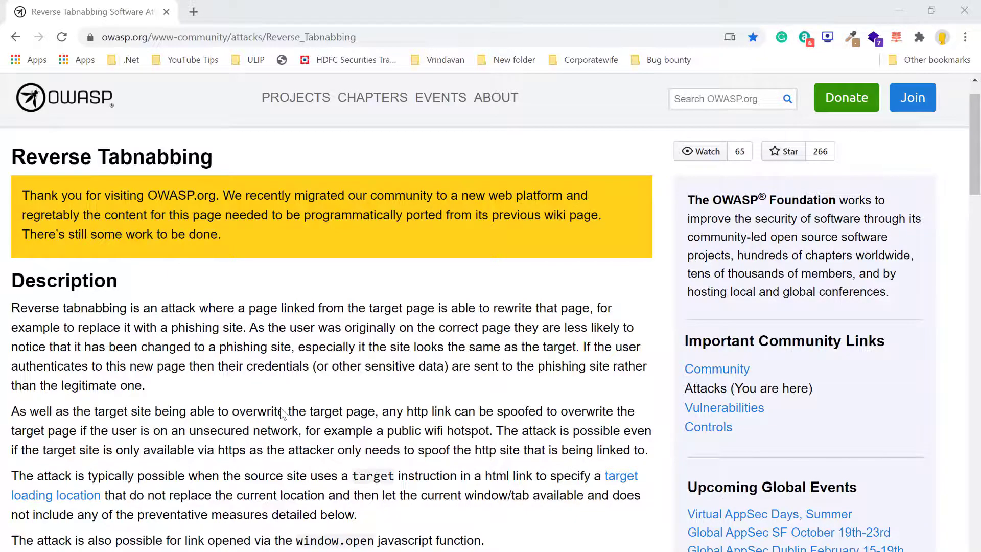
pyautogui.scroll(-3, 283, 412)
pyautogui.scroll(-3, 283, 413)
pyautogui.scroll(-3, 283, 413)
pyautogui.scroll(-2, 283, 412)
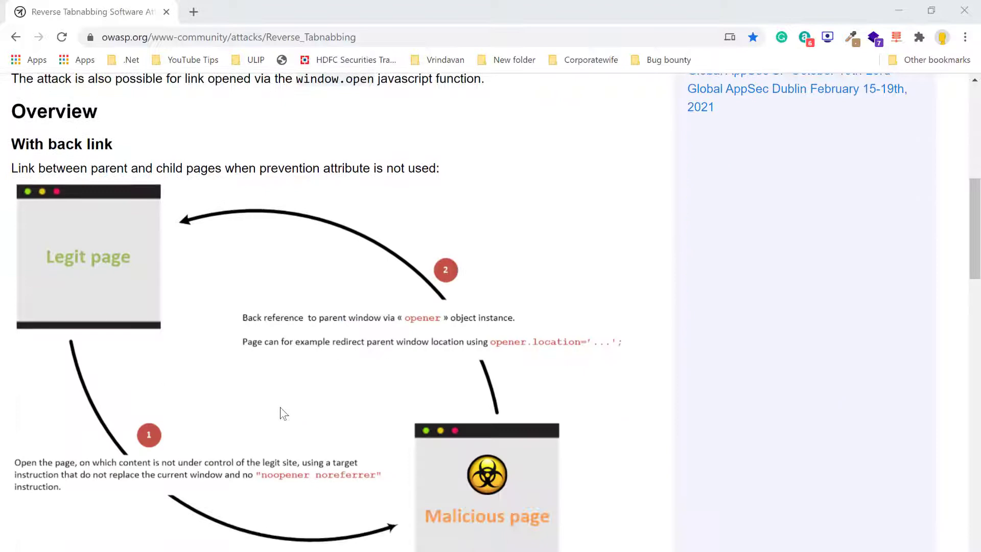
pyautogui.scroll(-2, 283, 413)
pyautogui.scroll(1, 222, 323)
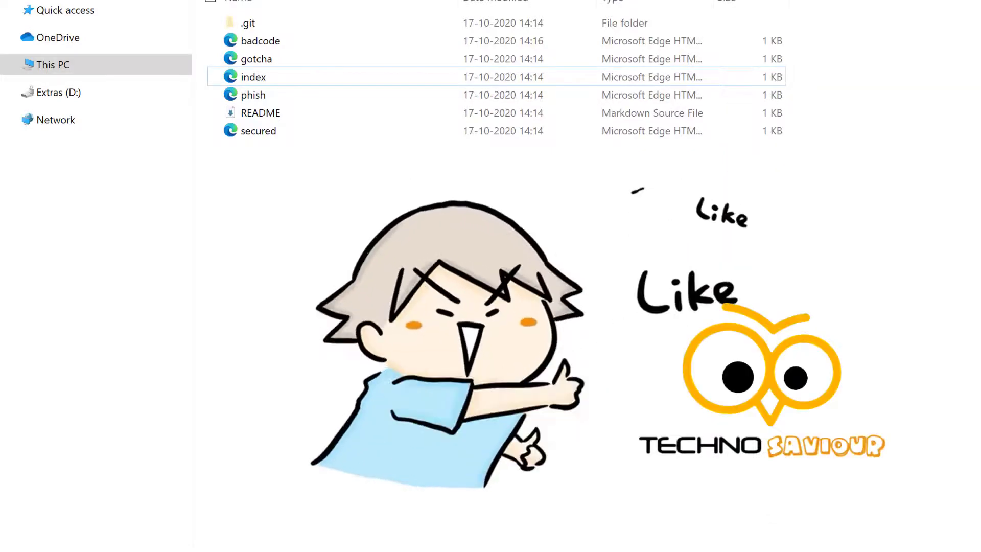
# Open the Reverse-Tabnabbing folder in VS Code and hide the sidebar.
pyautogui.rightClick(37, 211)
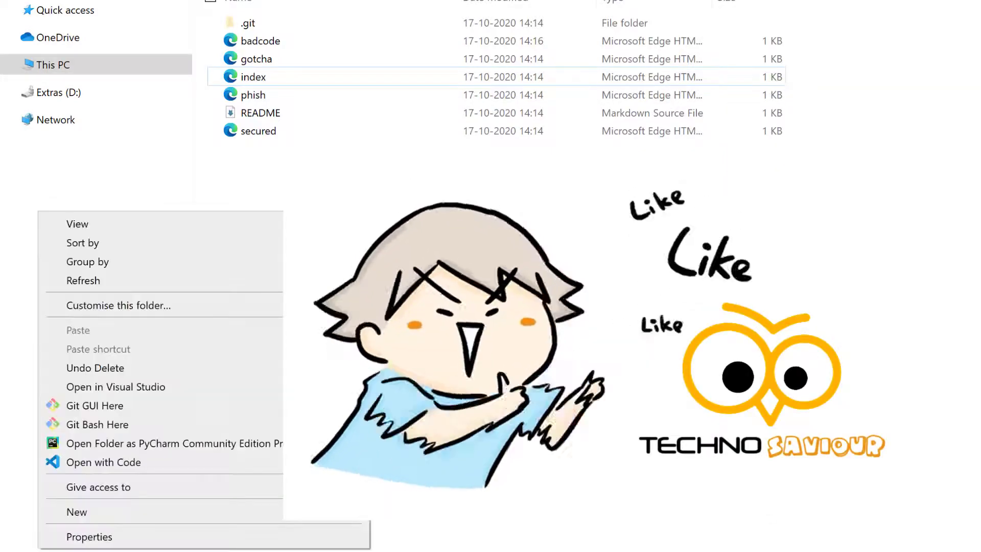
pyautogui.click(238, 466)
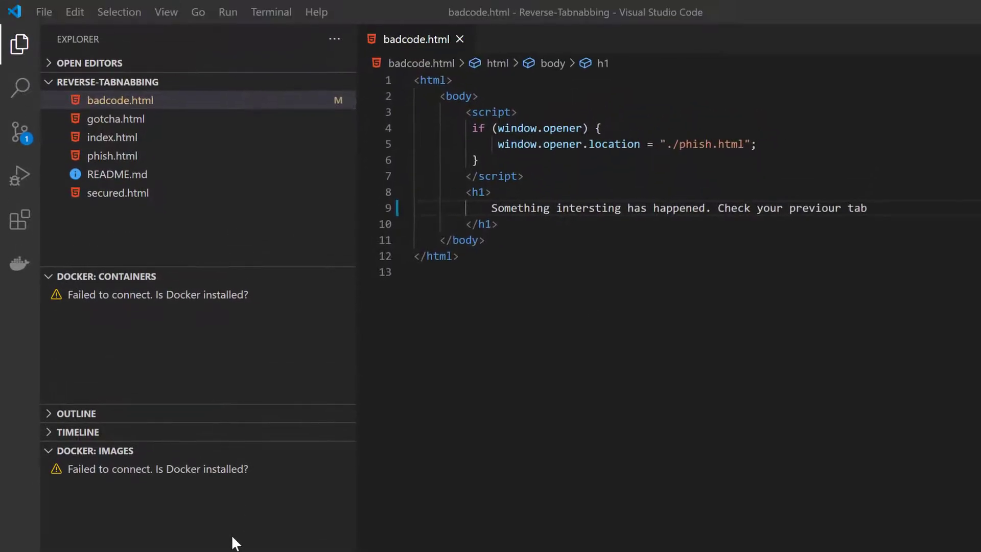
pyautogui.hotkey('ctrl', 'b')
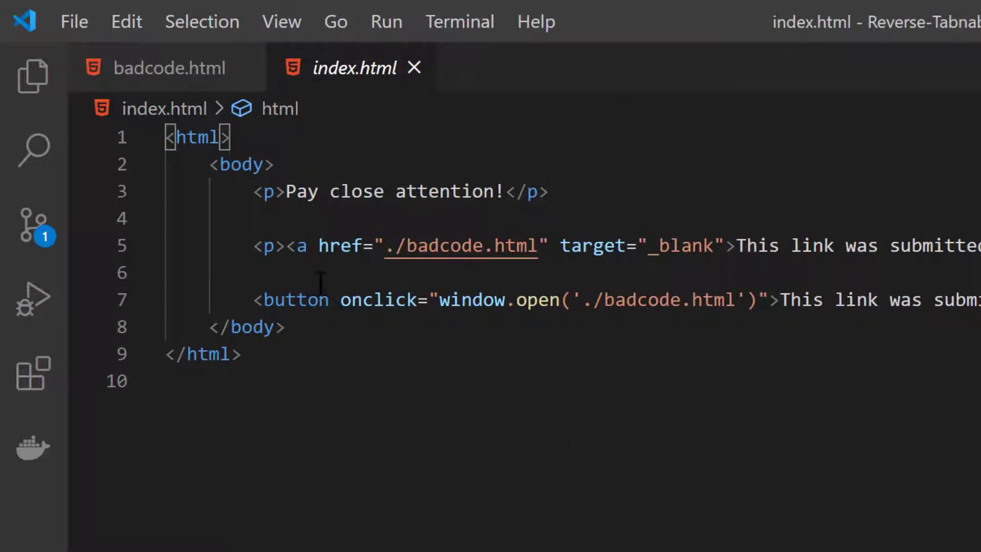
# Highlight index.html's badcode.html link and its target="_blank" attribute on line 5.
pyautogui.moveTo(288, 245); pyautogui.dragTo(725, 246)
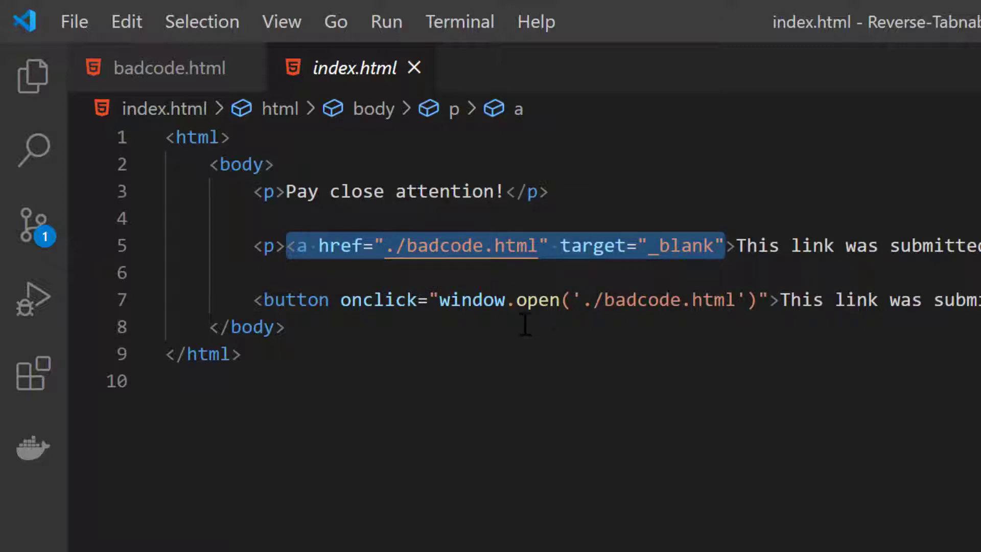
pyautogui.doubleClick(602, 246)
pyautogui.click(723, 245)
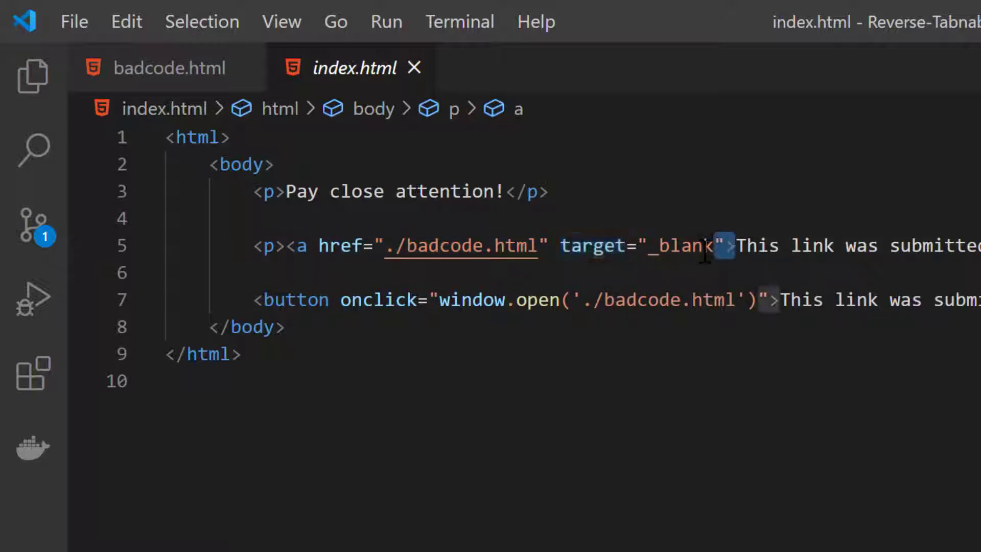
pyautogui.doubleClick(709, 245)
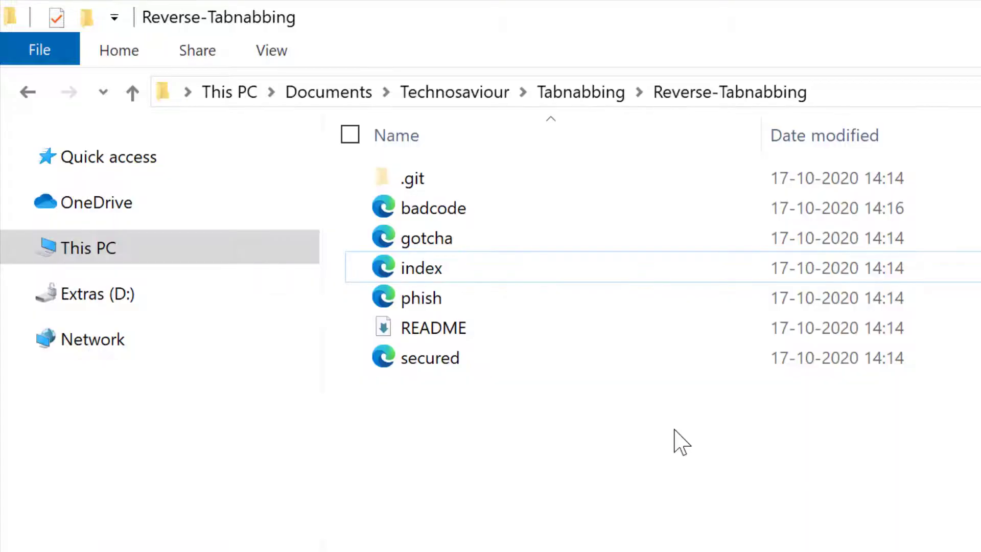
# Open index.html in Edge, follow its link, and show the original tab became phish.html.
pyautogui.click(462, 280)
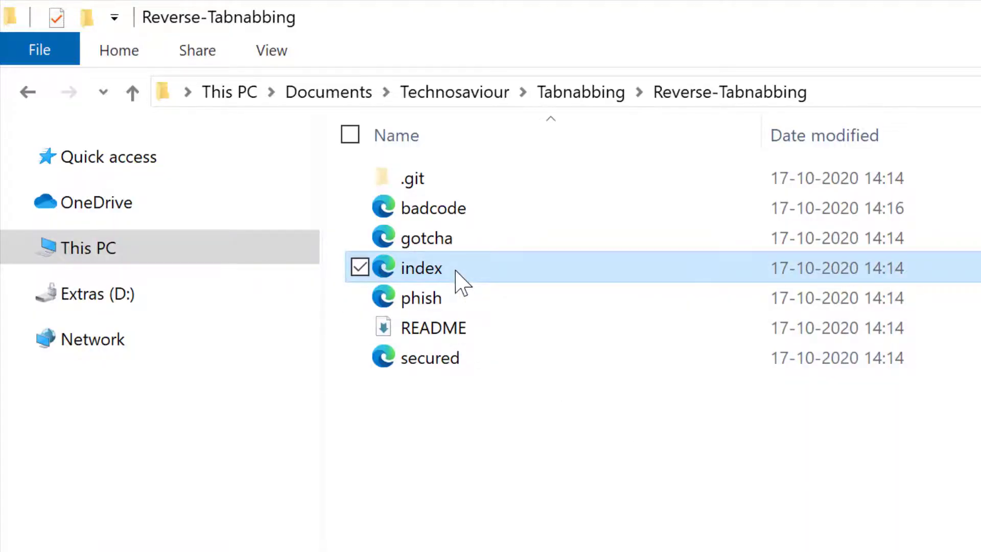
pyautogui.doubleClick(463, 280)
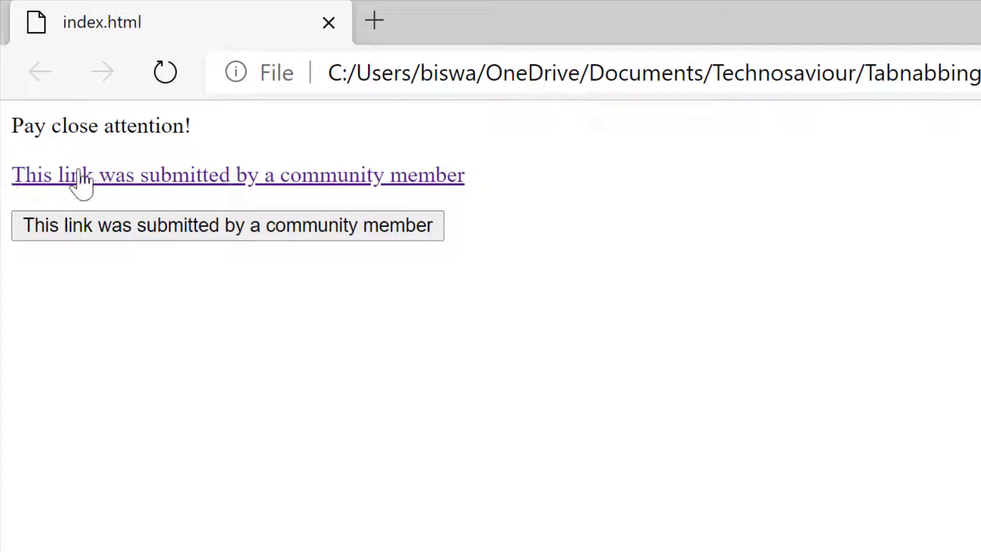
pyautogui.click(201, 181)
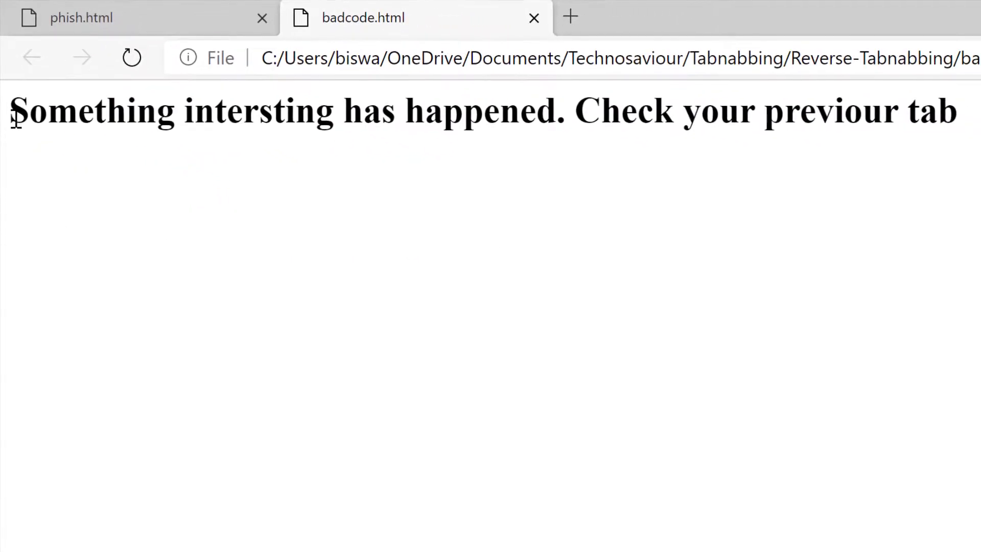
pyautogui.moveTo(12, 115); pyautogui.dragTo(602, 116)
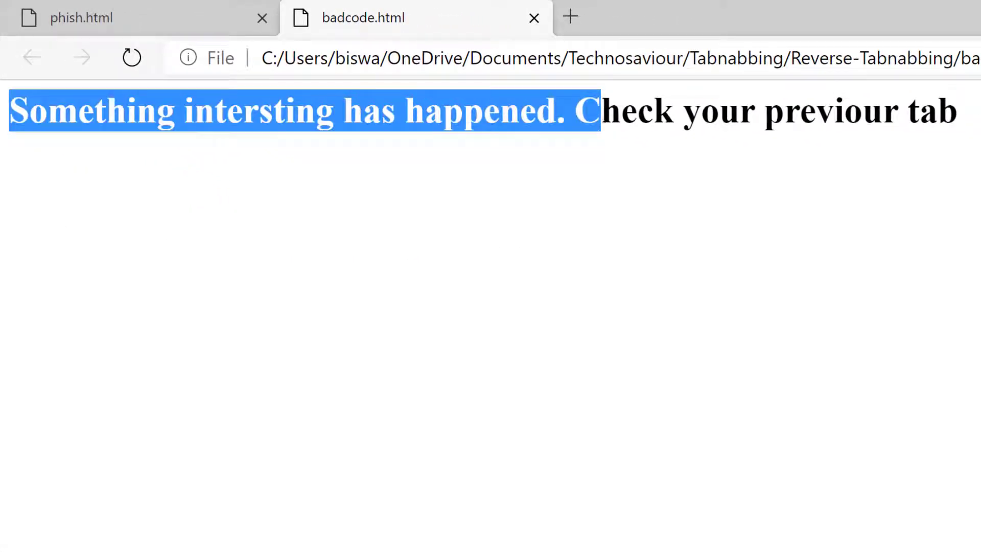
pyautogui.click(131, 23)
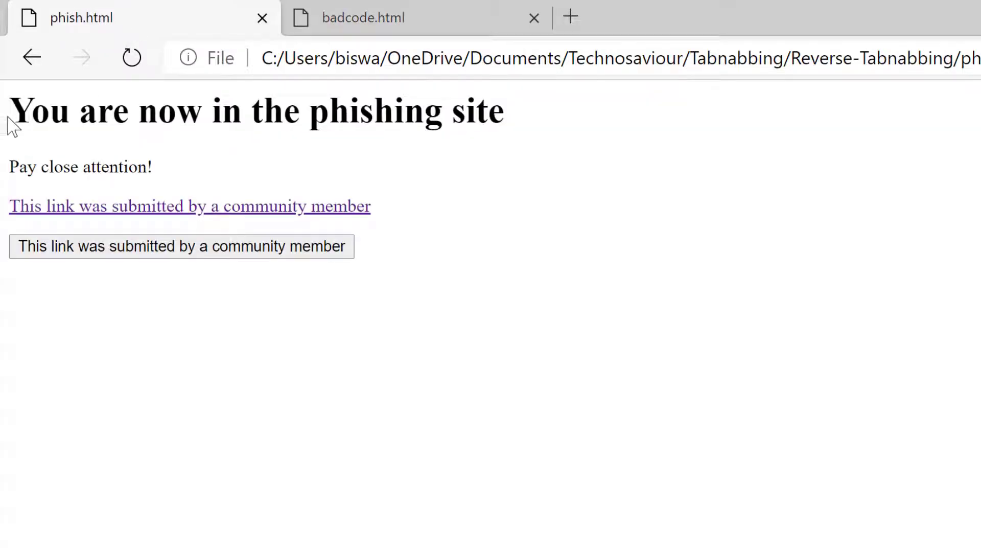
pyautogui.moveTo(12, 123); pyautogui.dragTo(540, 136)
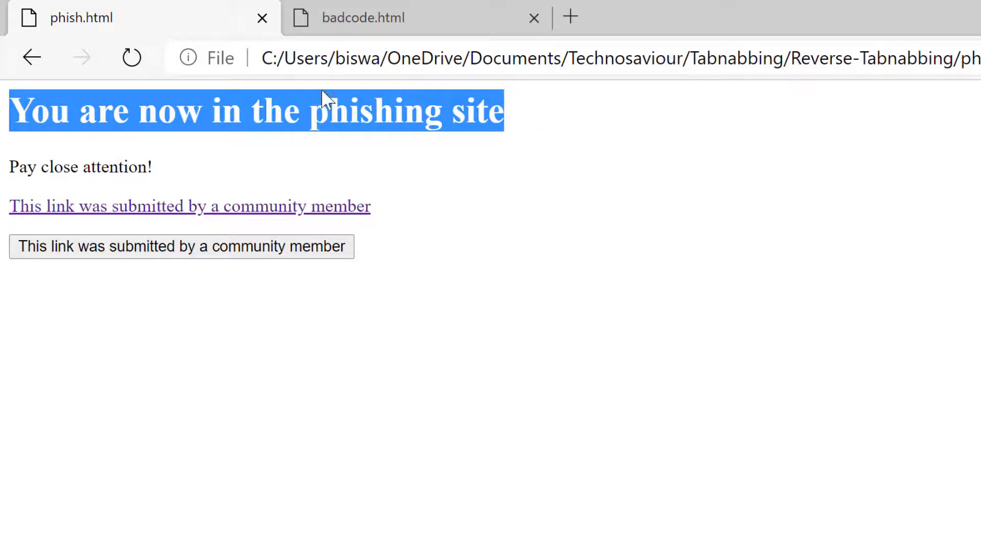
# Return to index.html, use its window.open button, and recheck the original tab.
pyautogui.click(225, 159)
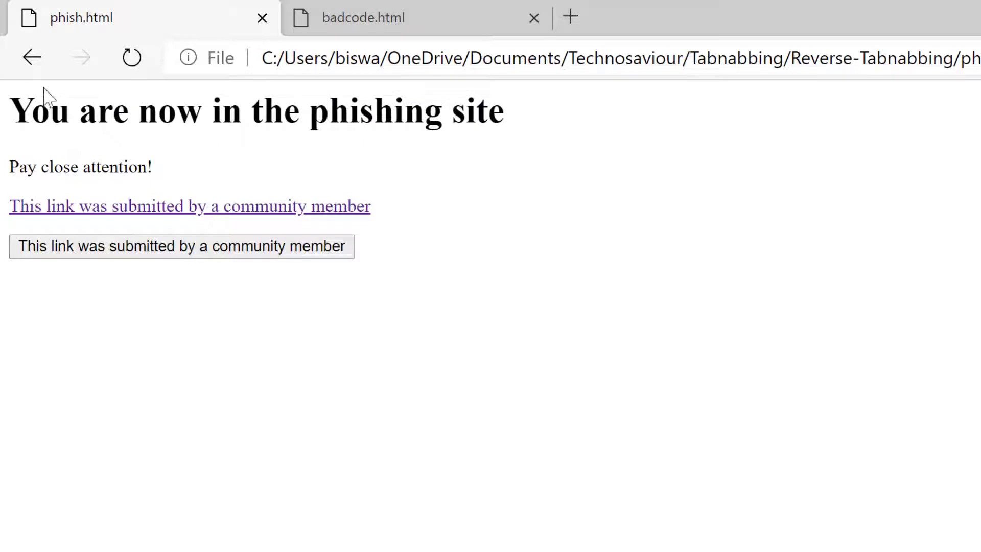
pyautogui.click(31, 57)
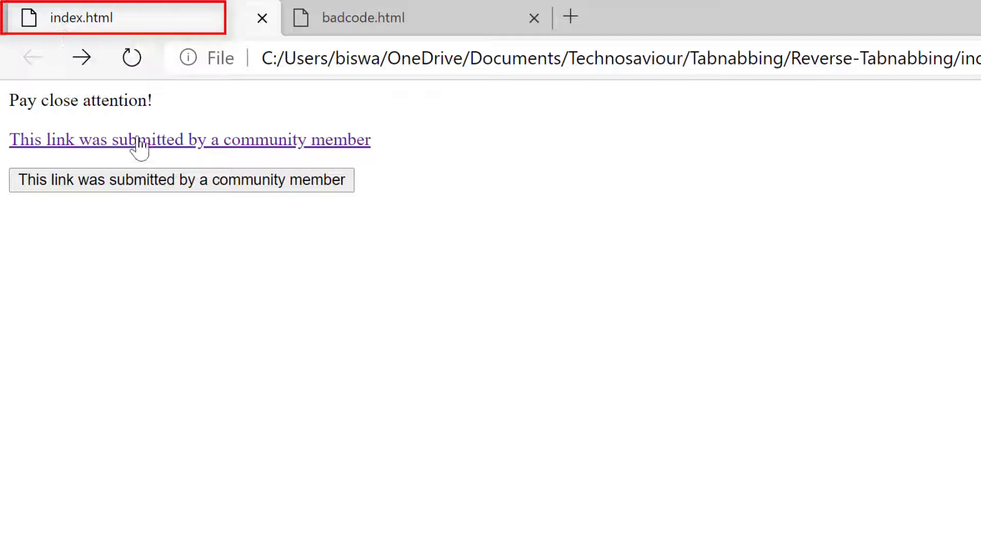
pyautogui.click(163, 185)
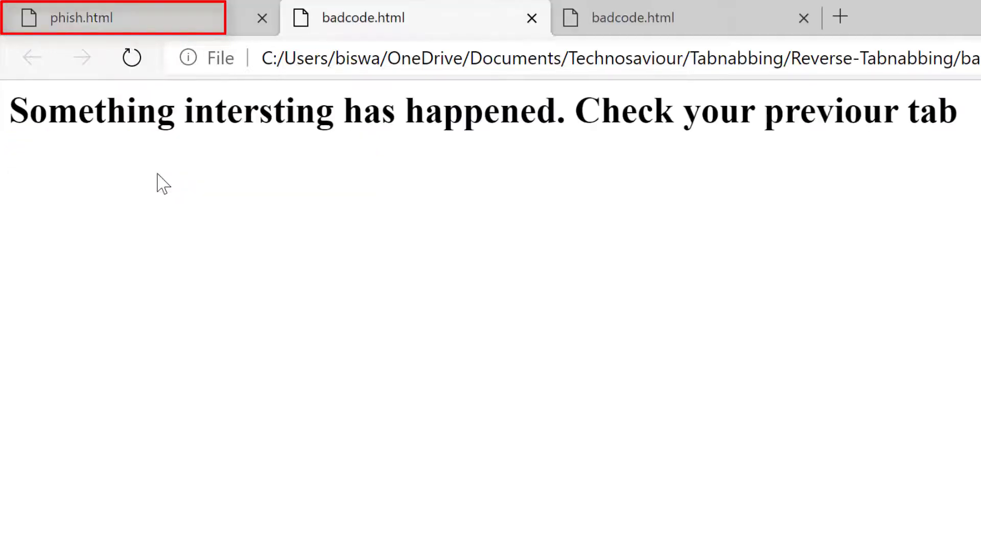
pyautogui.click(69, 23)
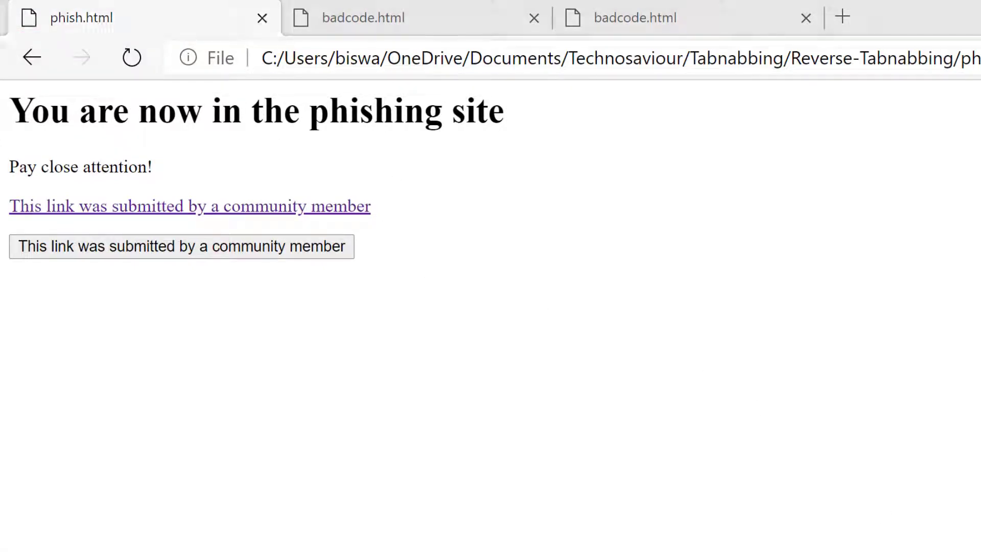
# Show badcode.html in VS Code and highlight its script block.
pyautogui.hotkey('alt', 'Tab')
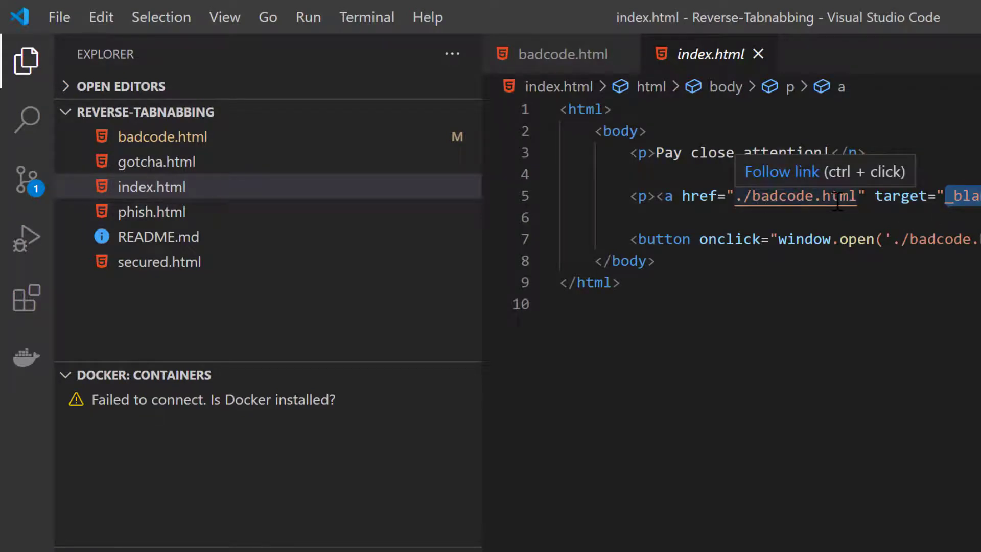
pyautogui.click(222, 137)
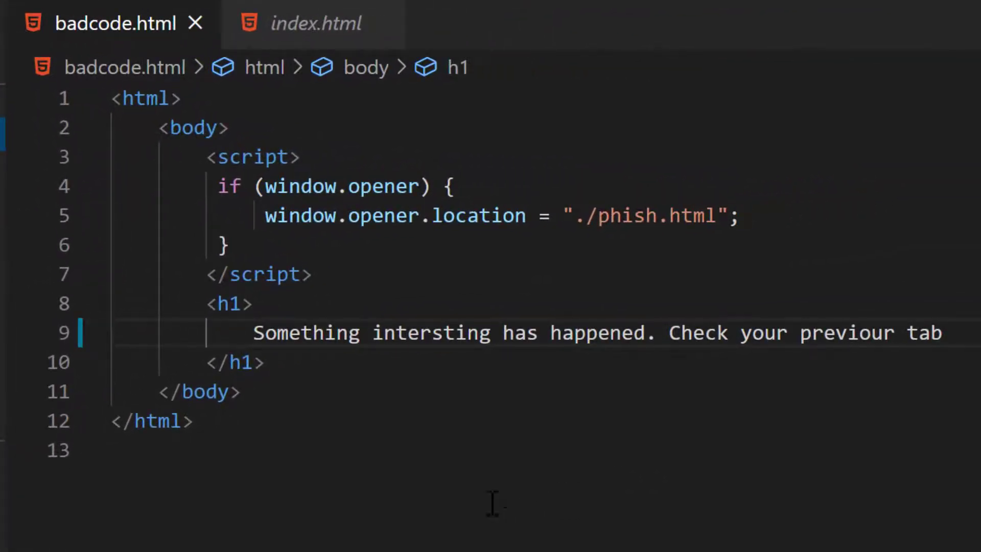
pyautogui.moveTo(198, 157)
pyautogui.mouseDown()
pyautogui.moveTo(360, 253)
pyautogui.moveTo(375, 284)
pyautogui.mouseUp()
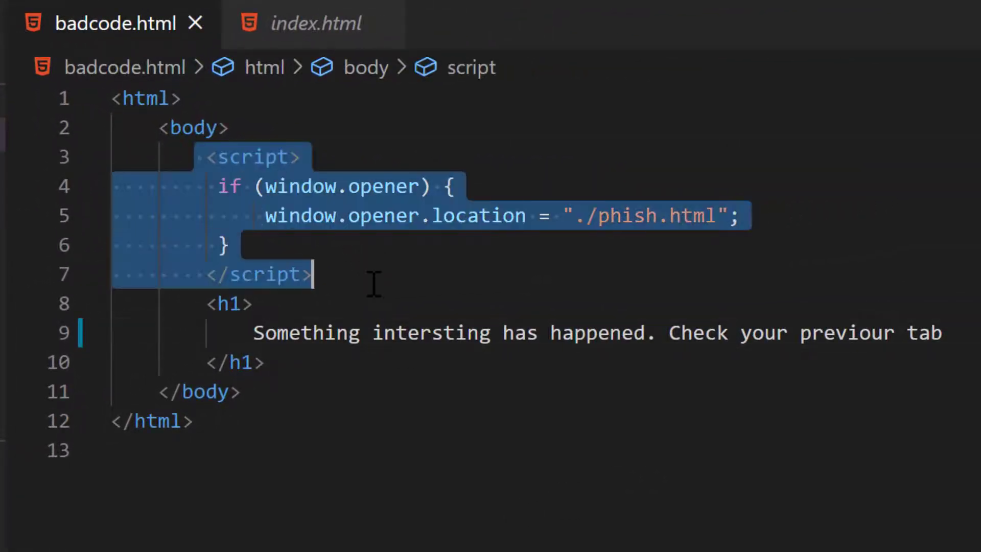
pyautogui.click(208, 186)
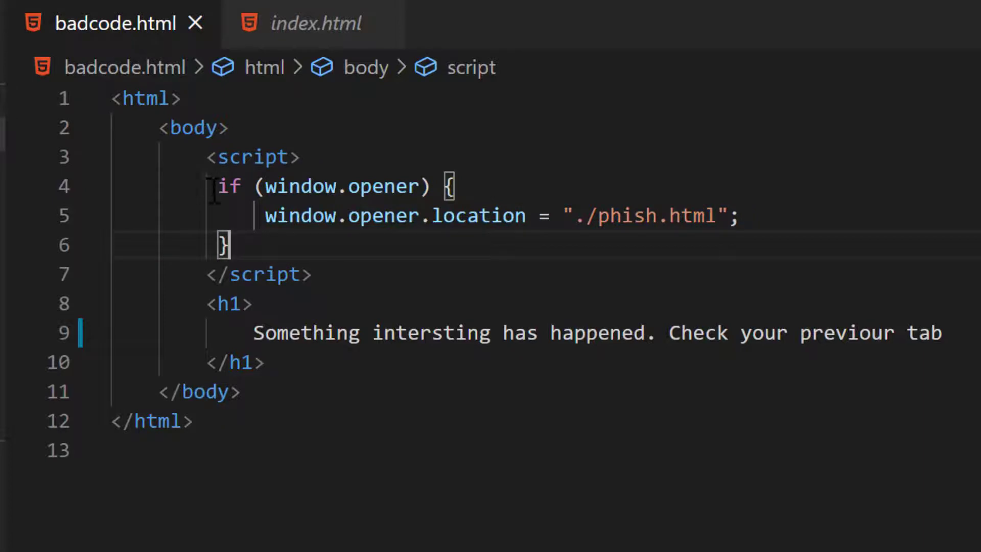
# Highlight the if (window.opener) check and the location redirect to phish.
pyautogui.moveTo(209, 186); pyautogui.dragTo(479, 178)
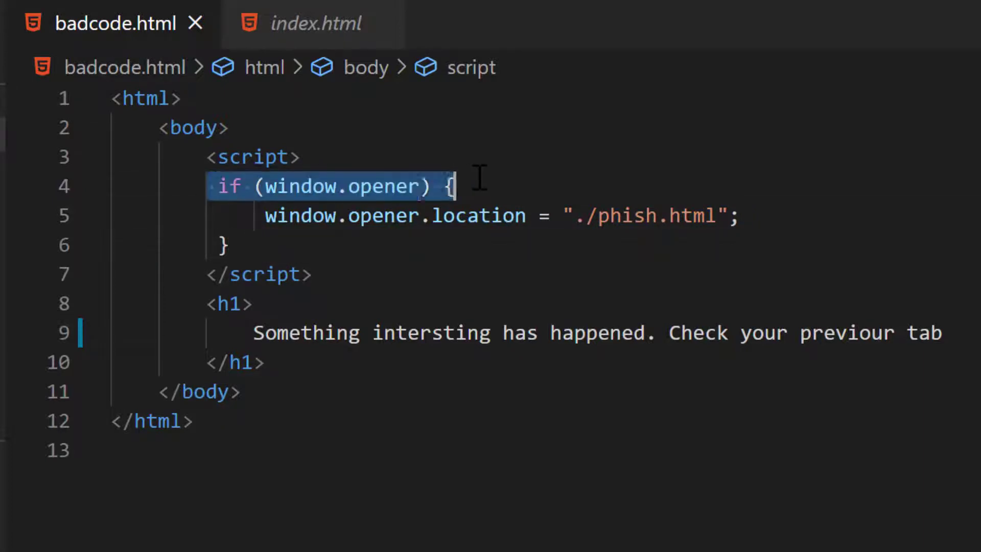
pyautogui.click(218, 186)
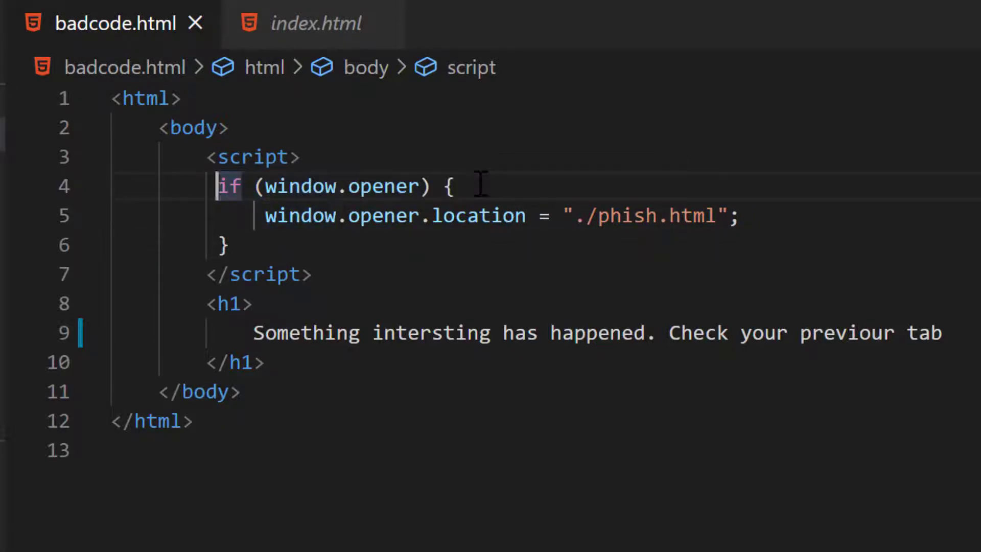
pyautogui.moveTo(217, 186); pyautogui.dragTo(458, 186)
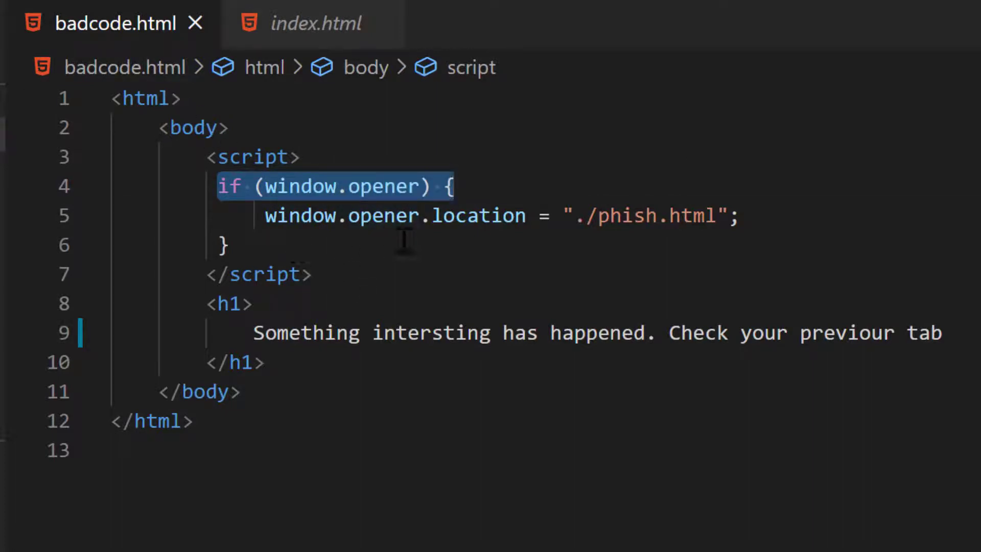
pyautogui.doubleClick(487, 216)
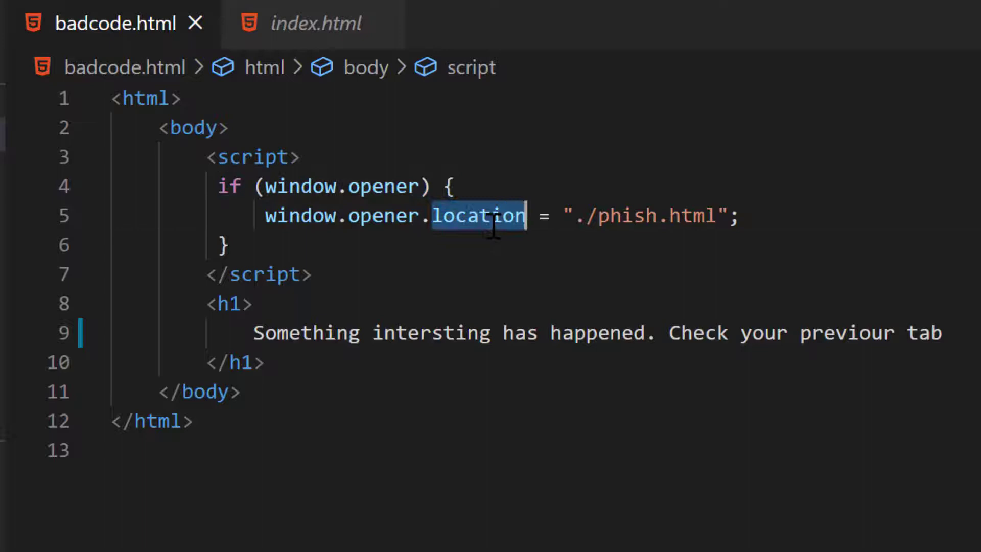
pyautogui.doubleClick(614, 216)
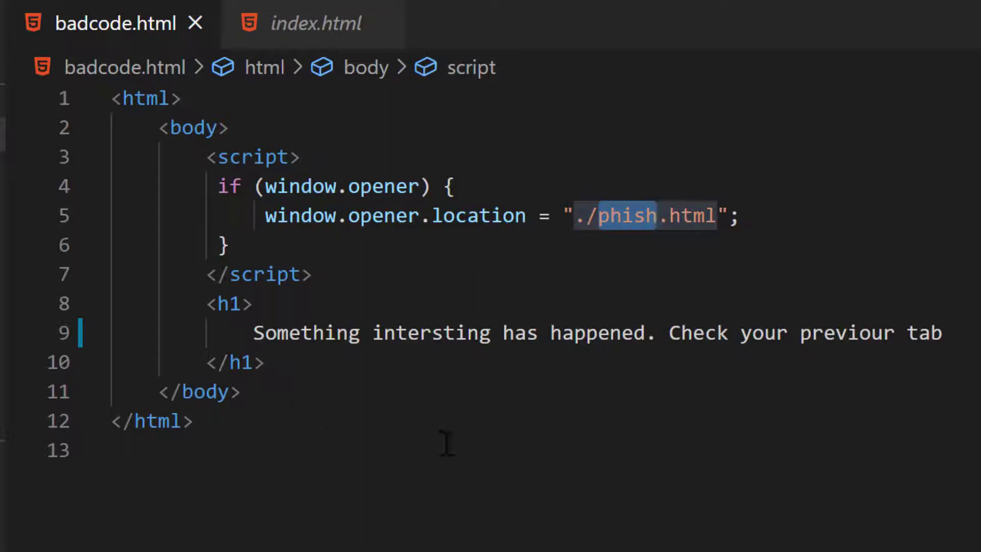
# Go back from phish.html to index.html in Edge.
pyautogui.hotkey('alt', 'Tab')
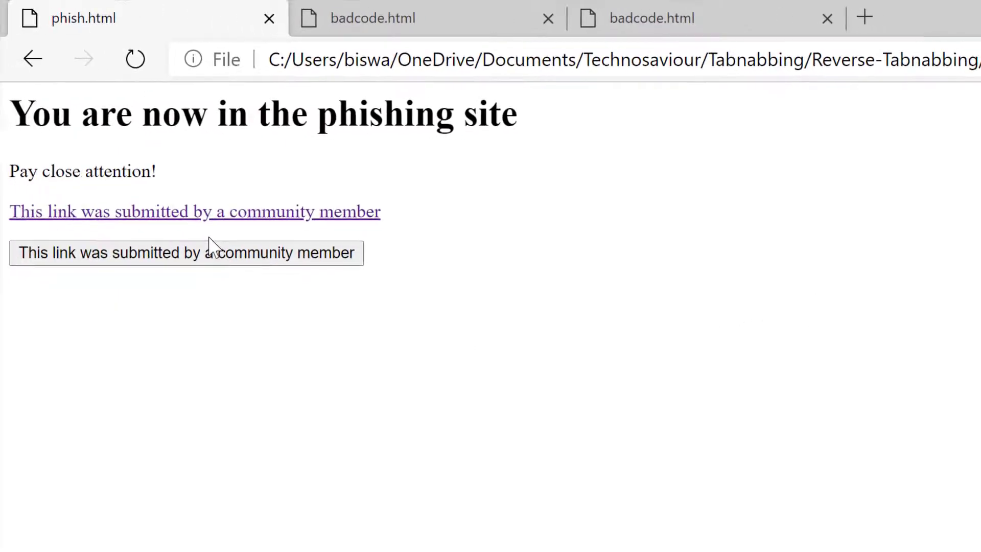
pyautogui.click(27, 48)
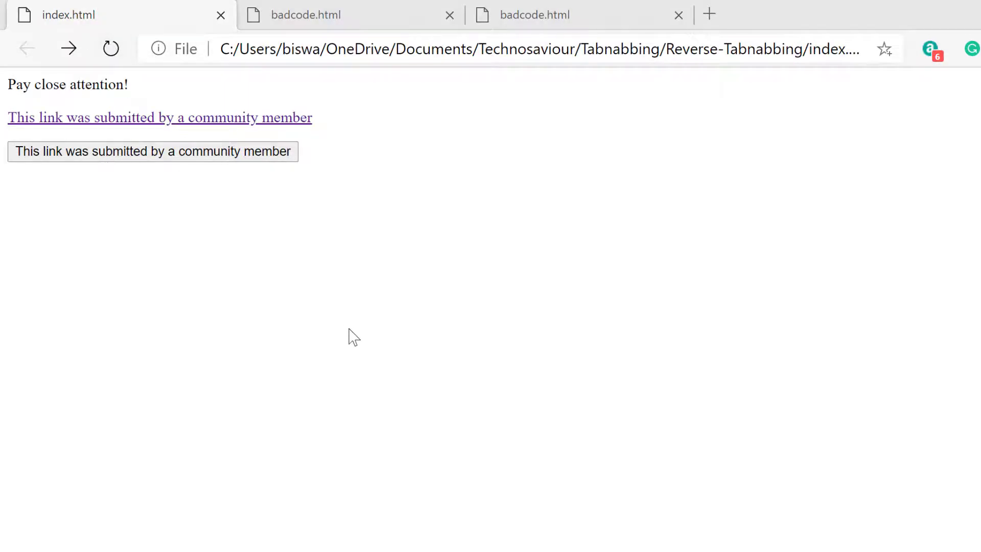
pyautogui.hotkey('alt', 'Tab')
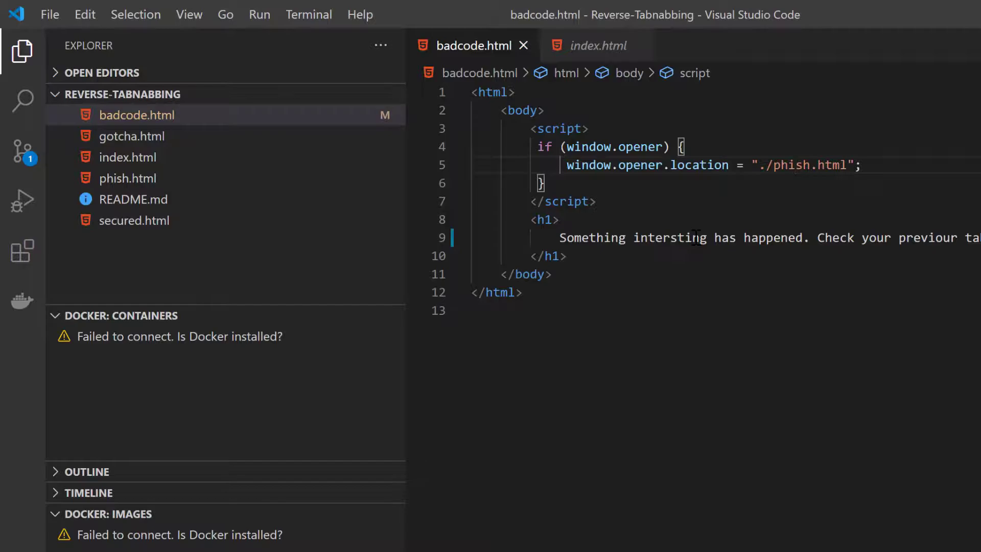
pyautogui.hotkey('alt', 'Tab')
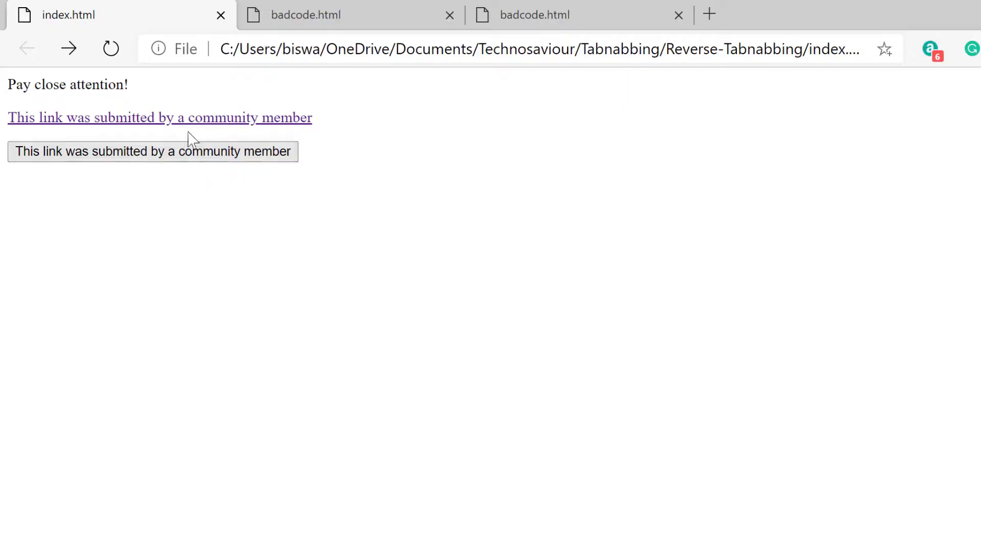
# Follow the community member link again, then show index.html in VS Code.
pyautogui.click(177, 121)
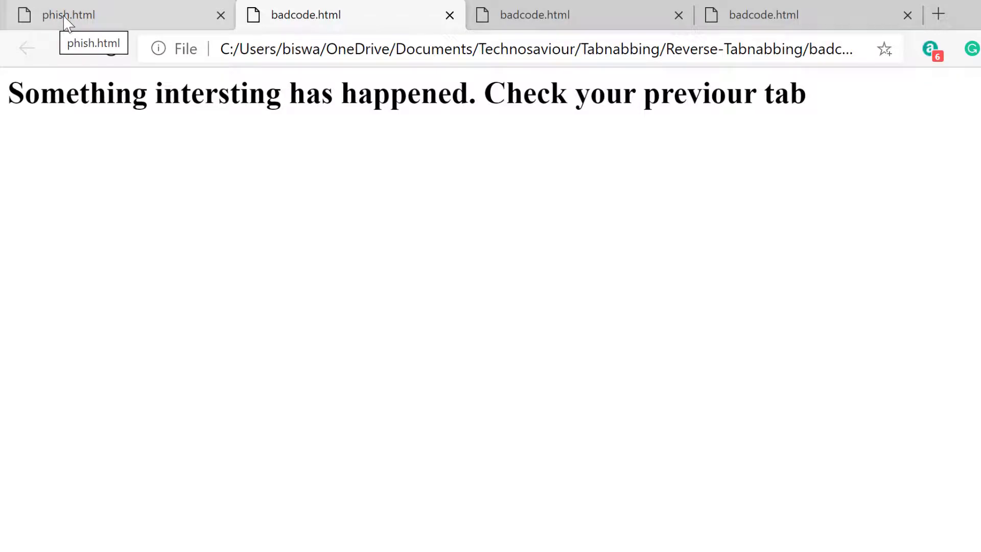
pyautogui.hotkey('alt', 'Tab')
pyautogui.hotkey('ctrl', 'Tab')
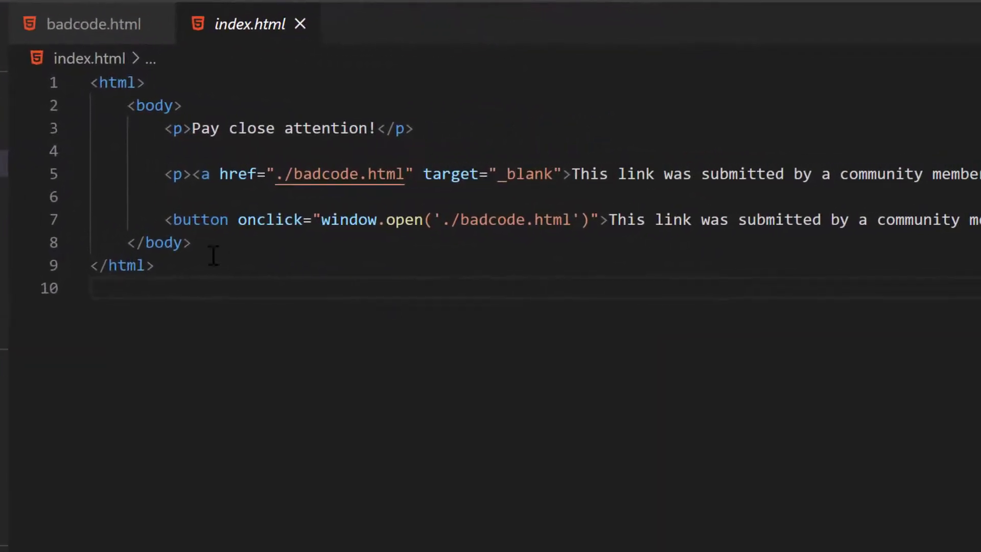
# Highlight the target="_blank" attribute on line 5 of index.html.
pyautogui.moveTo(219, 174)
pyautogui.mouseDown()
pyautogui.moveTo(565, 174)
pyautogui.moveTo(423, 174)
pyautogui.mouseUp()
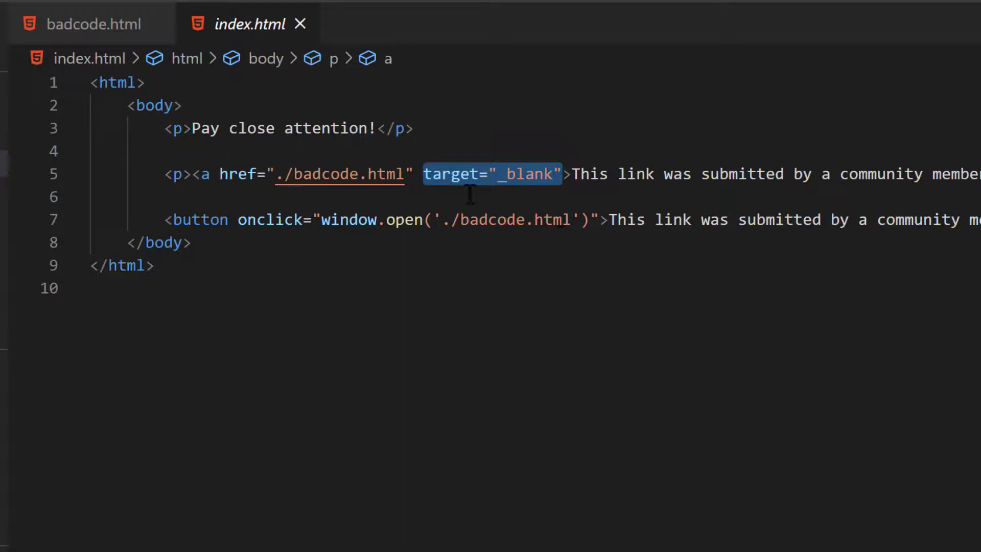
pyautogui.doubleClick(447, 174)
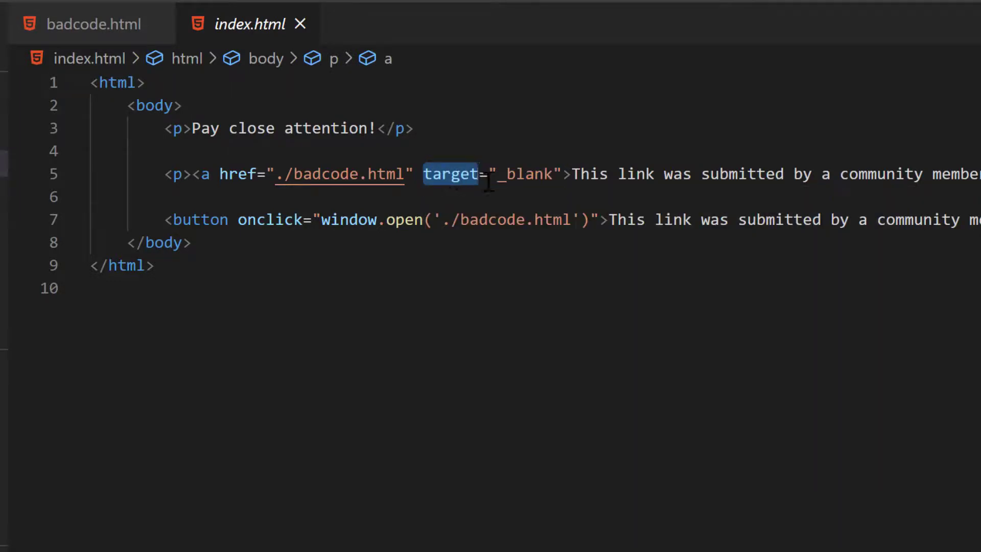
pyautogui.click(515, 175)
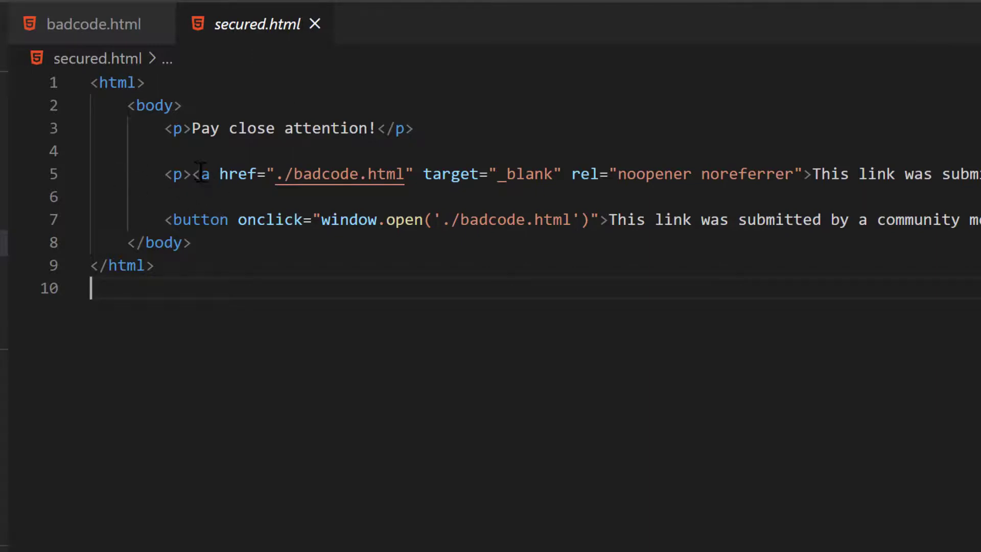
# Highlight secured.html's link tag and its rel="noopener noreferrer" attribute.
pyautogui.moveTo(201, 174); pyautogui.dragTo(833, 174)
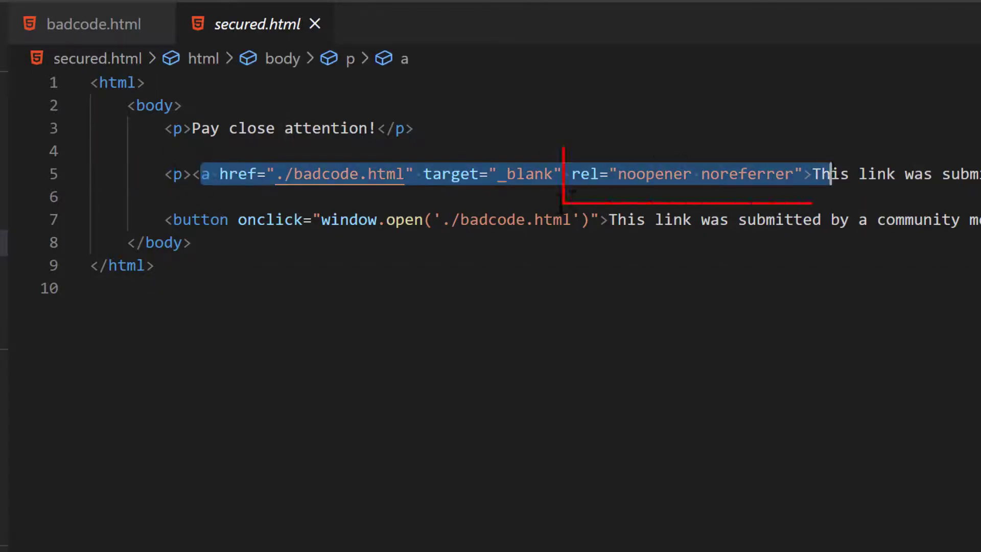
pyautogui.click(571, 175)
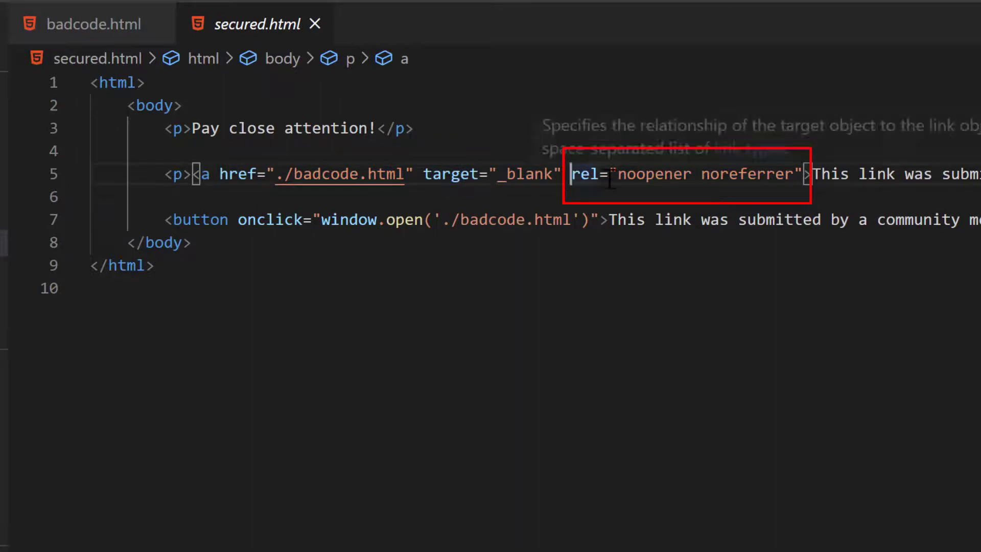
pyautogui.doubleClick(649, 174)
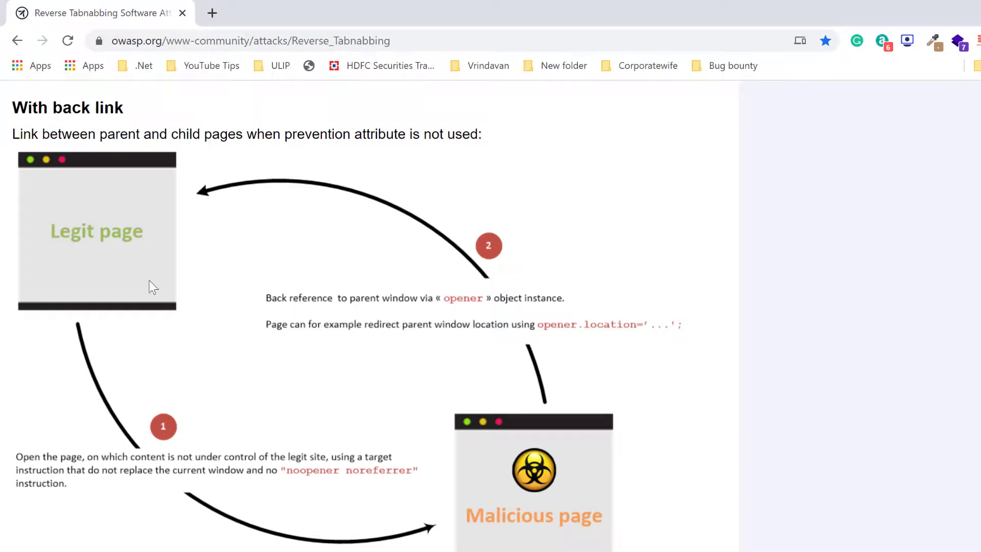
pyautogui.scroll(-5, 330, 452)
pyautogui.scroll(-2, 330, 452)
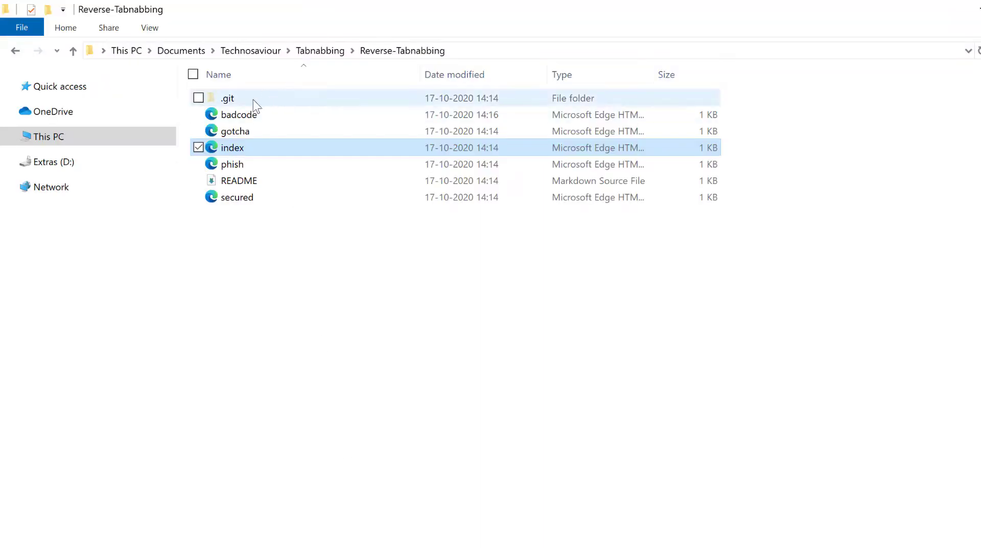
# Open secured.html in Edge, follow its link, and confirm the original tab stays unchanged.
pyautogui.doubleClick(261, 201)
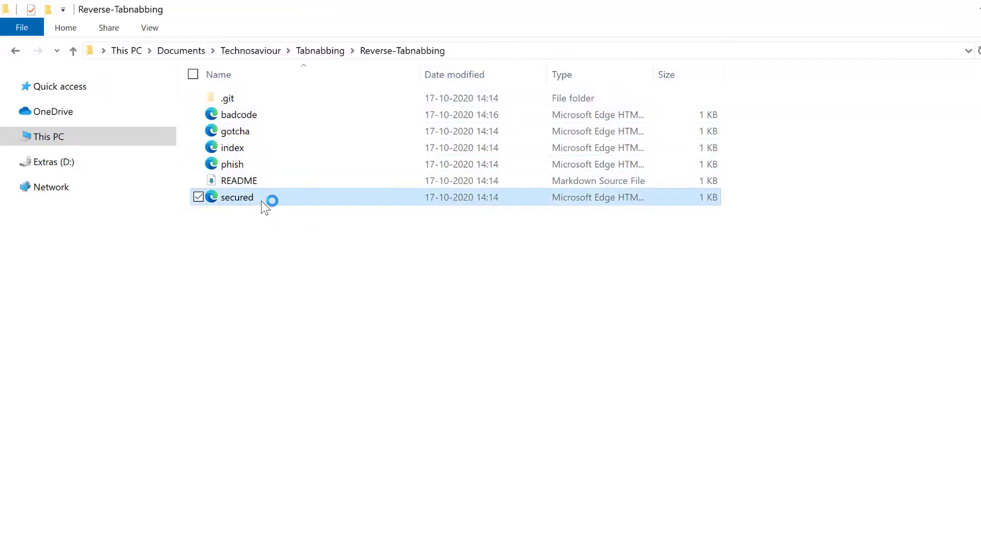
pyautogui.moveTo(790, 11)
pyautogui.mouseDown()
pyautogui.moveTo(877, 88)
pyautogui.moveTo(876, 77)
pyautogui.mouseUp()
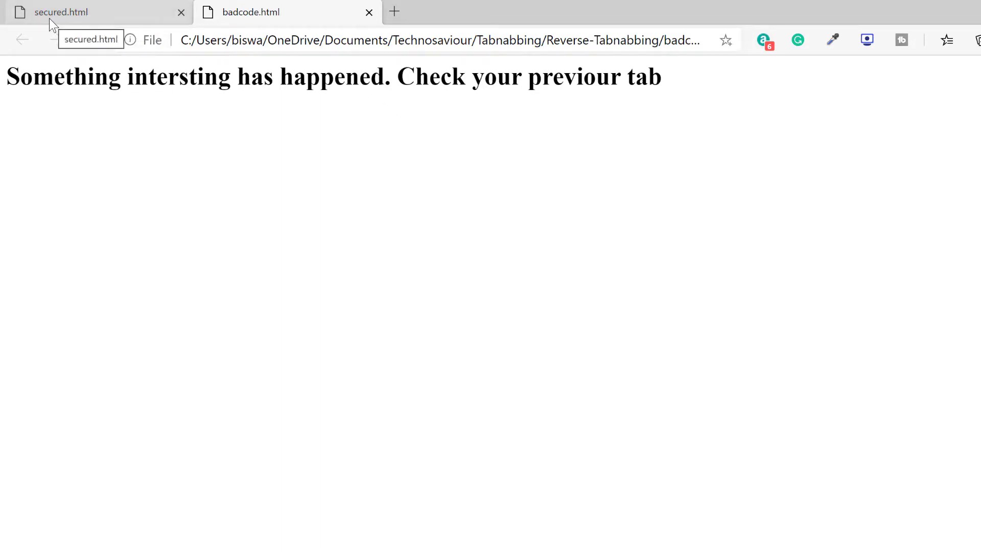
pyautogui.click(65, 16)
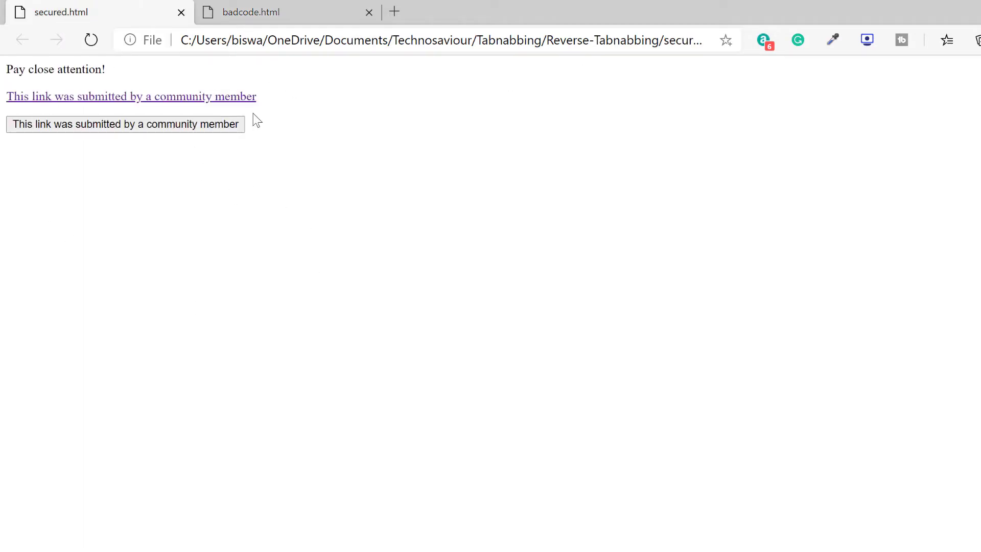
pyautogui.hotkey('alt', 'Tab')
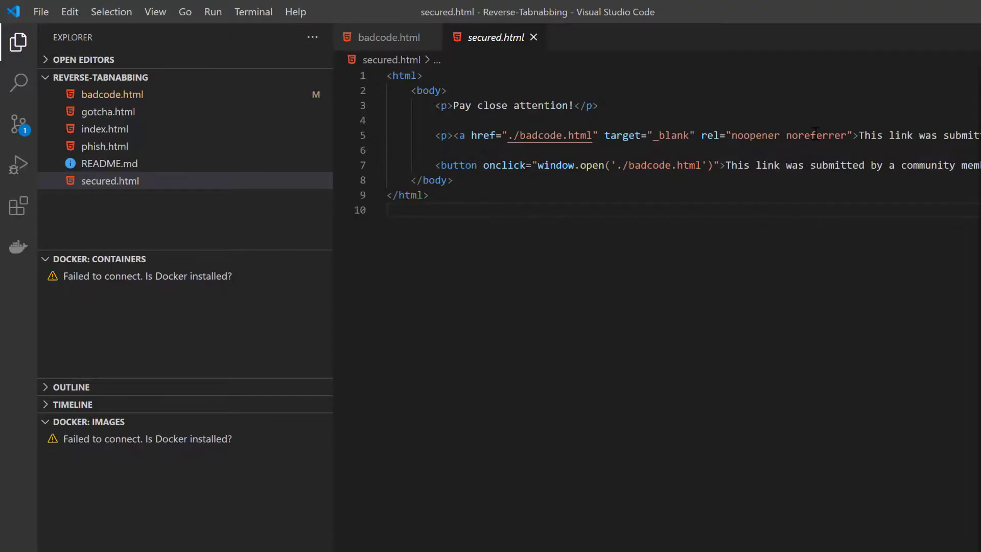
pyautogui.doubleClick(816, 135)
pyautogui.doubleClick(756, 135)
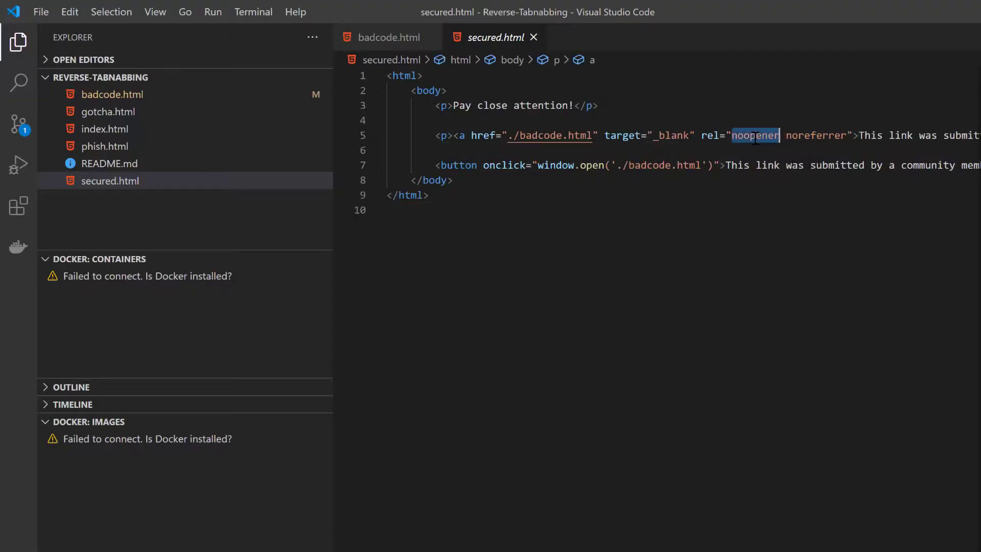